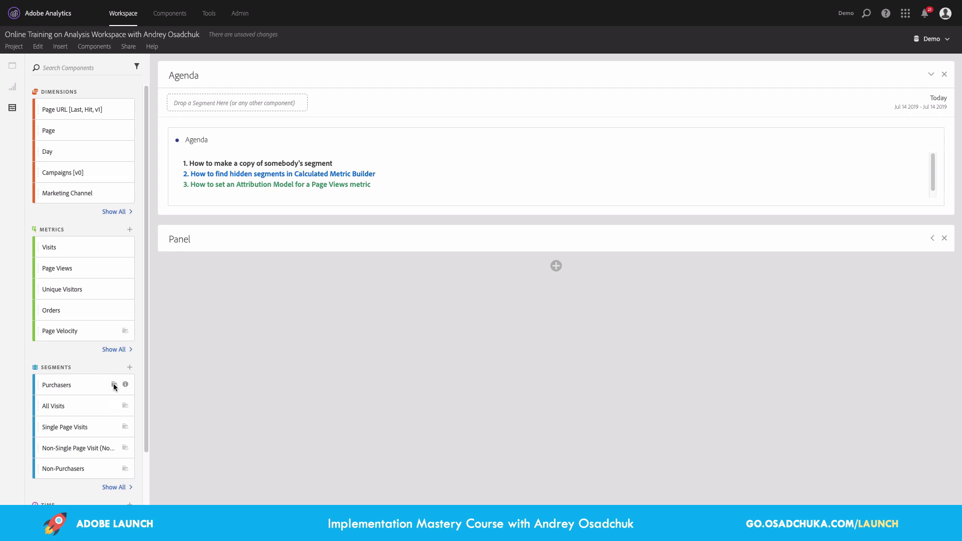
# Step: Expand the collapsed panel and build a freeform table in it with the Purchasers segment as the column
pyautogui.click(125, 386)
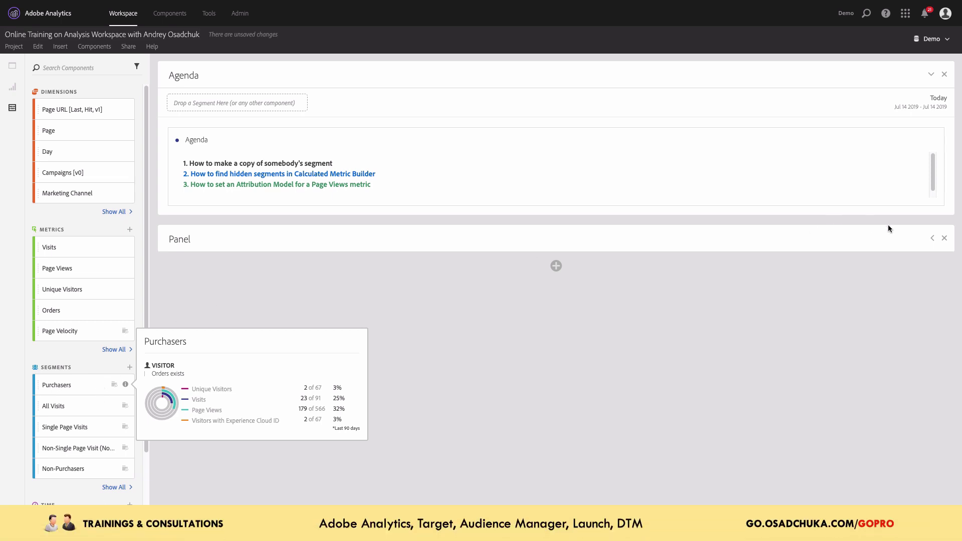
pyautogui.click(934, 242)
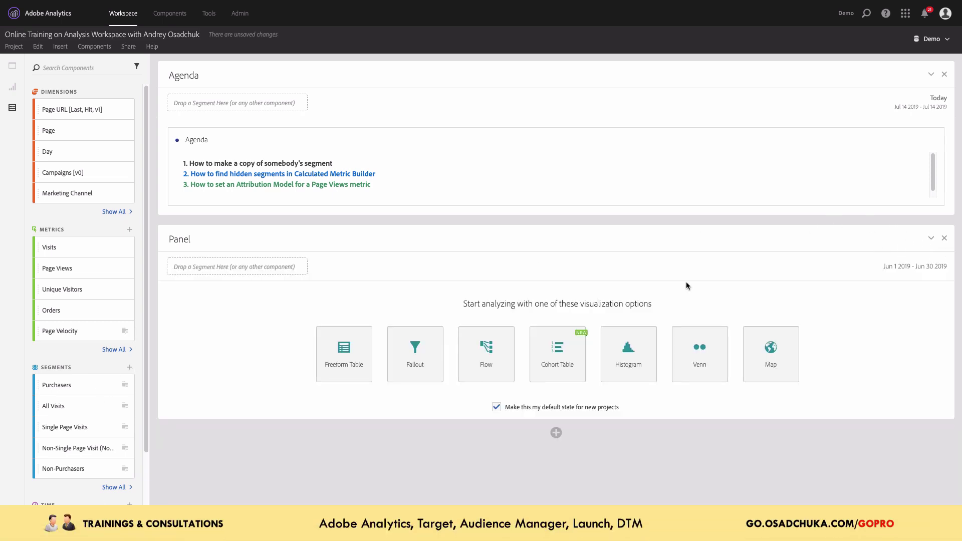
pyautogui.click(359, 355)
pyautogui.moveTo(63, 384); pyautogui.dragTo(707, 330)
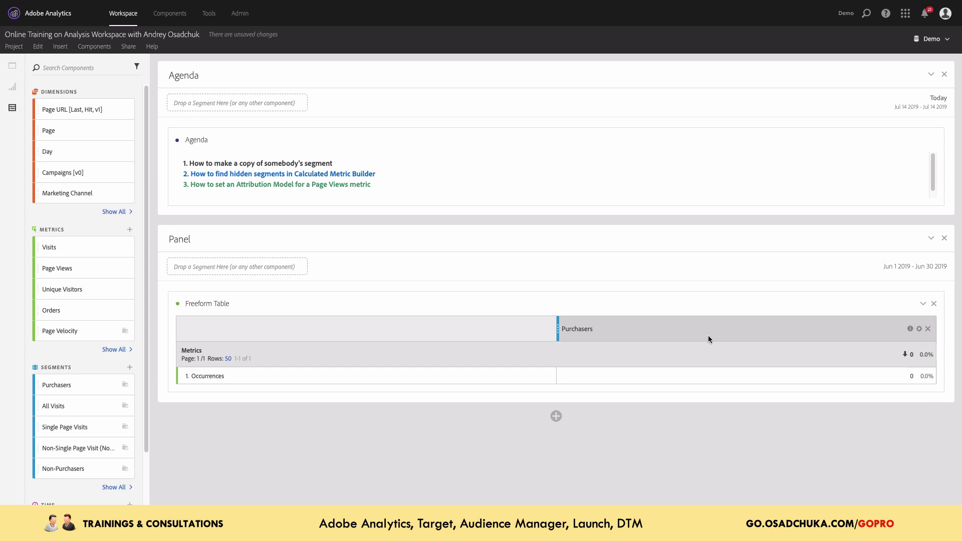
# Step: Create a segment from the Purchasers column and move its "Orders exists" rule out of the Purchasers container
pyautogui.rightClick(707, 335)
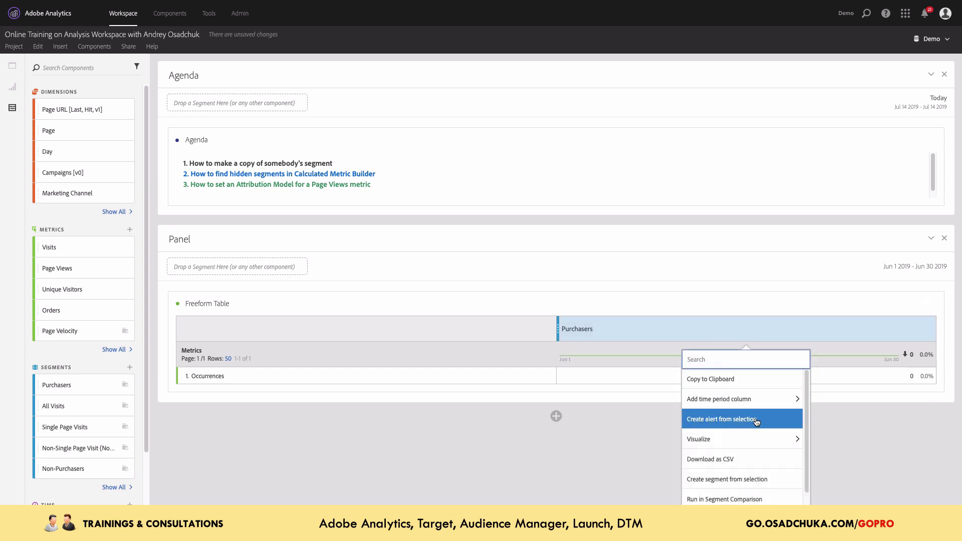
pyautogui.click(752, 483)
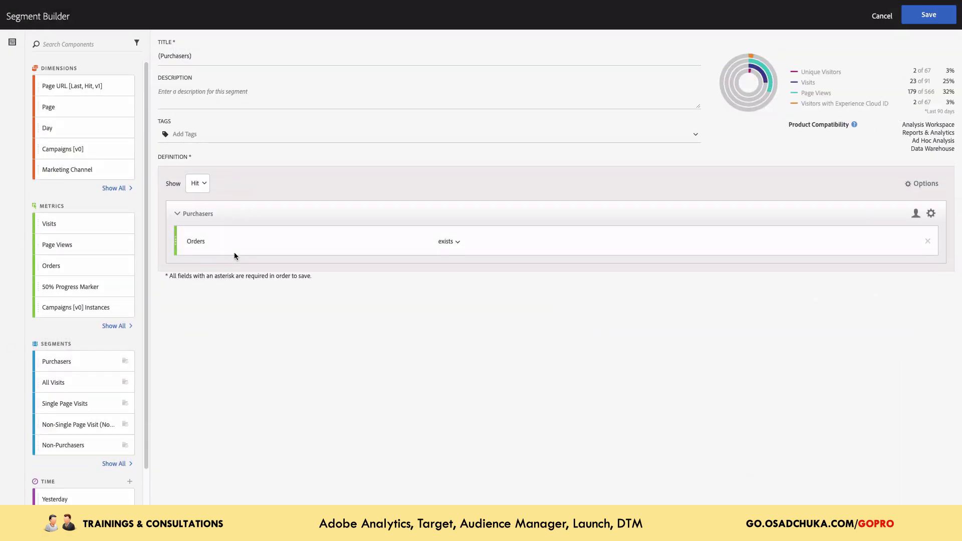
pyautogui.moveTo(234, 251); pyautogui.dragTo(221, 194)
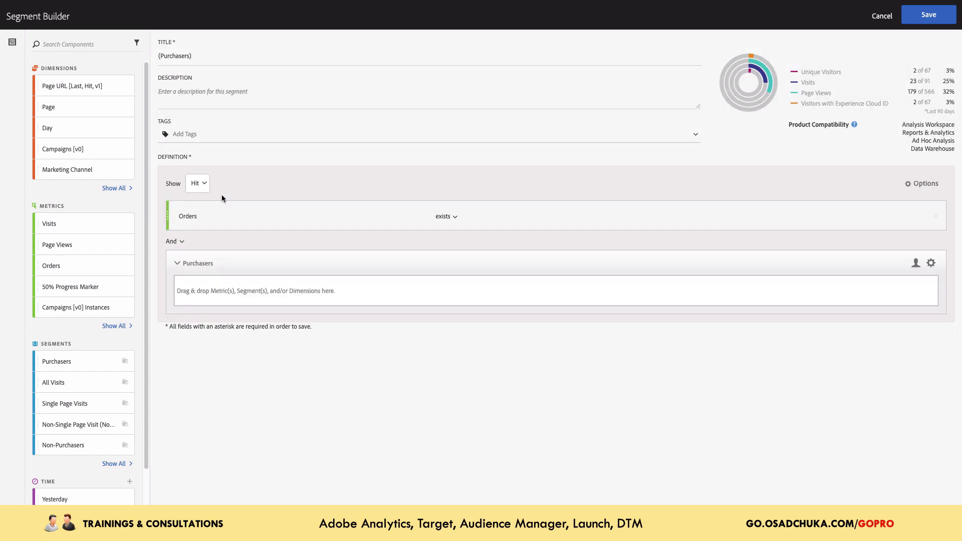
# Step: Set the segment's scope to Visitor and delete the empty Purchasers container from the definition
pyautogui.click(203, 184)
pyautogui.click(214, 205)
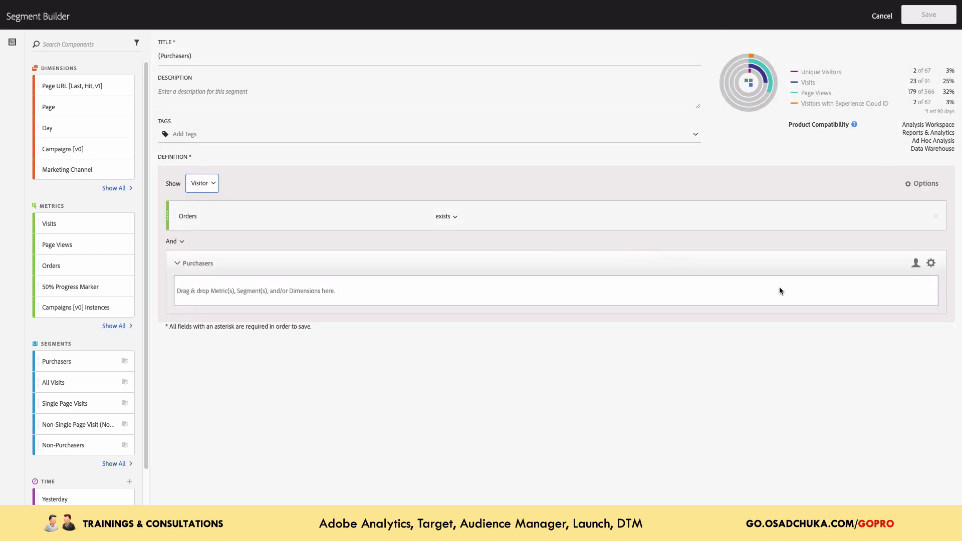
pyautogui.click(932, 262)
pyautogui.click(925, 347)
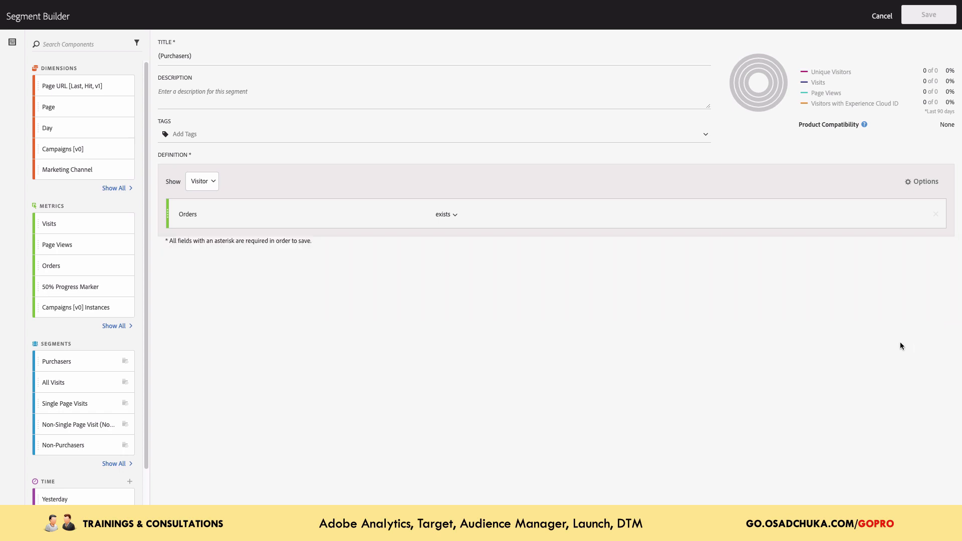
# Step: Title the segment "Visitors who placed an order" and save it
pyautogui.tripleClick(222, 55)
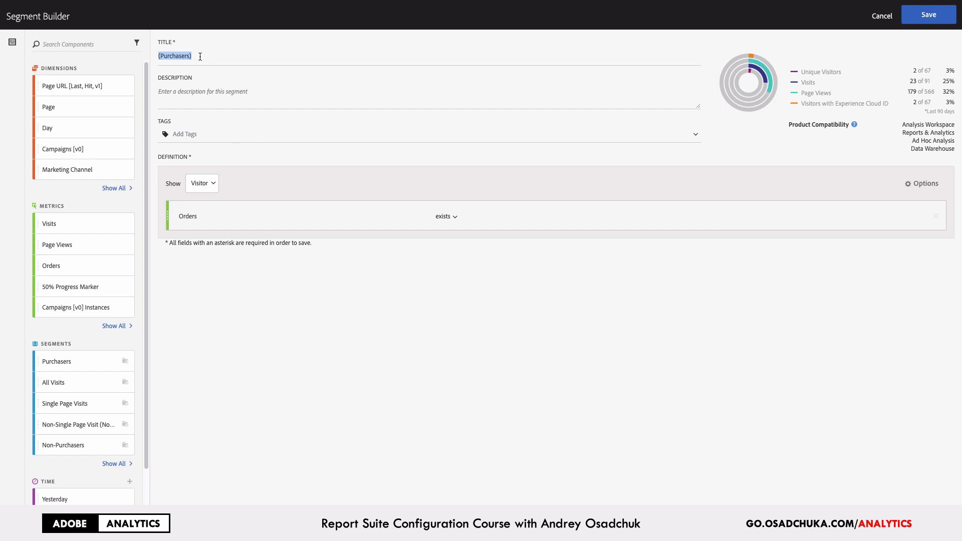
pyautogui.click(209, 102)
pyautogui.click(204, 57)
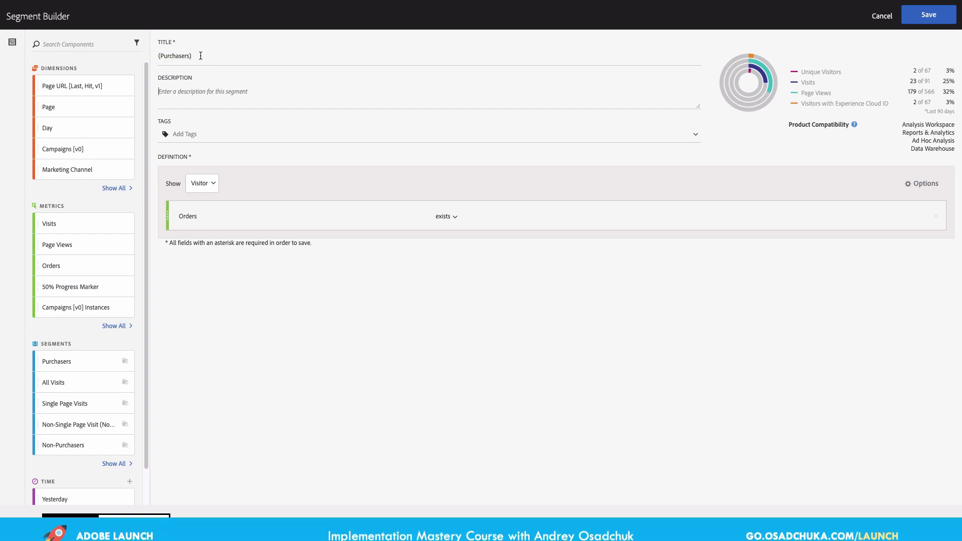
pyautogui.press('Delete')
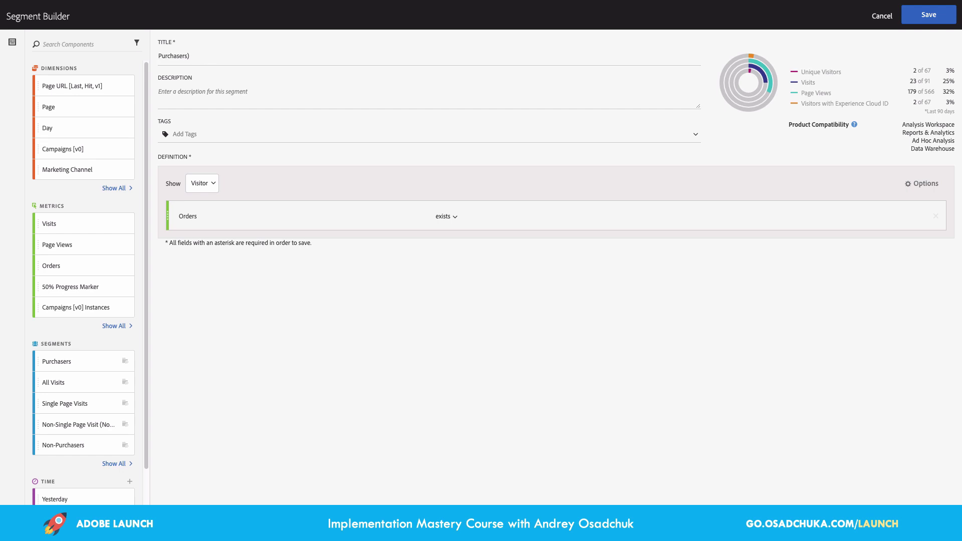
pyautogui.hotkey('ctrl', 'a')
pyautogui.write('Visitors who placed an order')
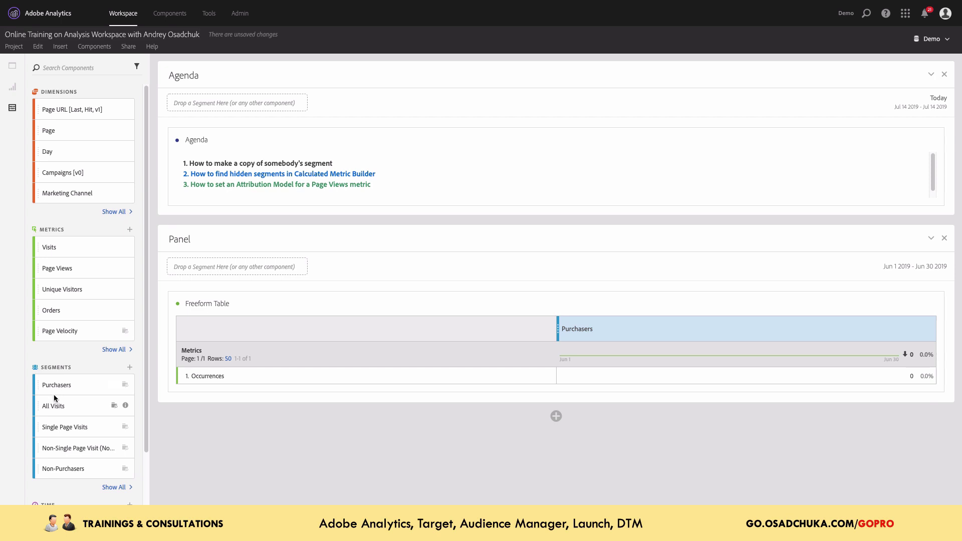
# Step: Search all components for "Visitors" and add the "Visitors who placed an order" segment as a table column before Purchasers
pyautogui.click(60, 70)
pyautogui.write('Visitors')
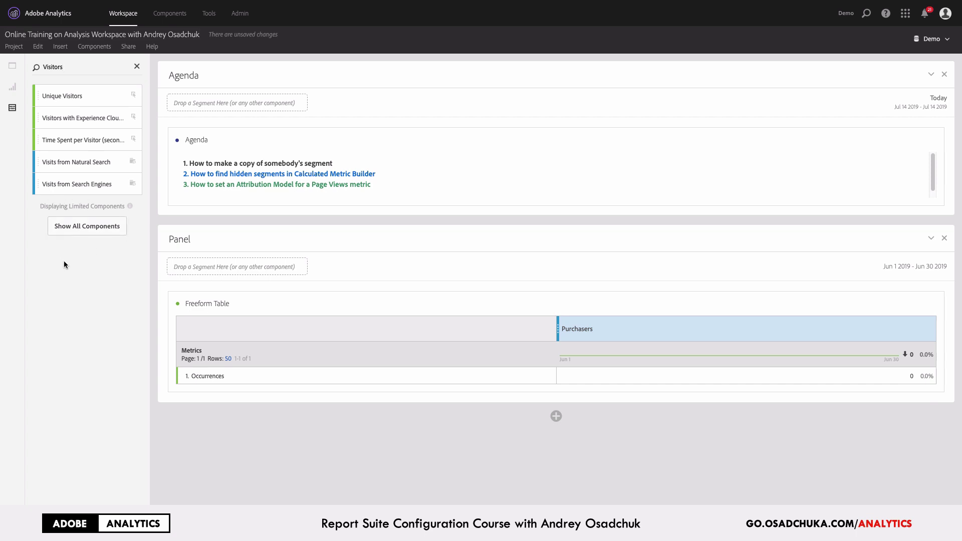
pyautogui.click(105, 233)
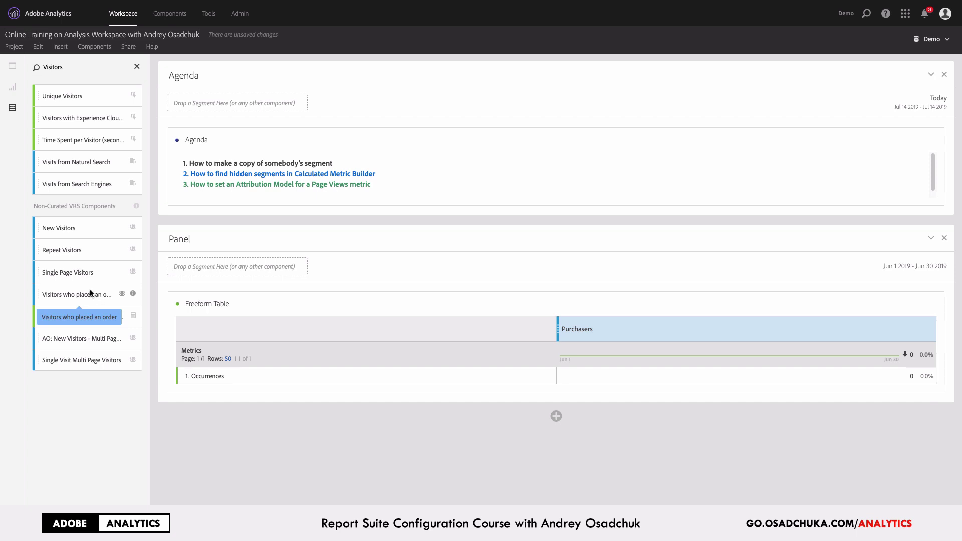
pyautogui.moveTo(90, 290); pyautogui.dragTo(556, 342)
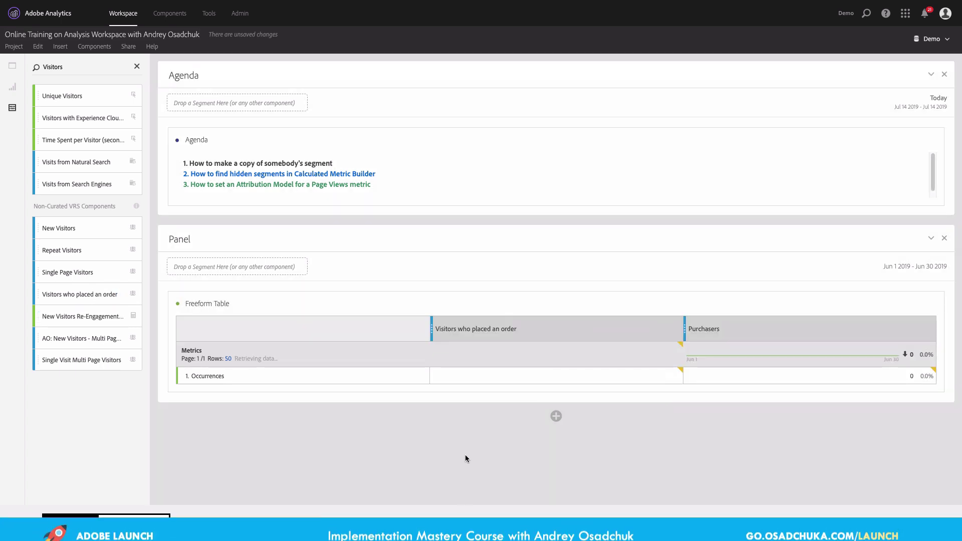
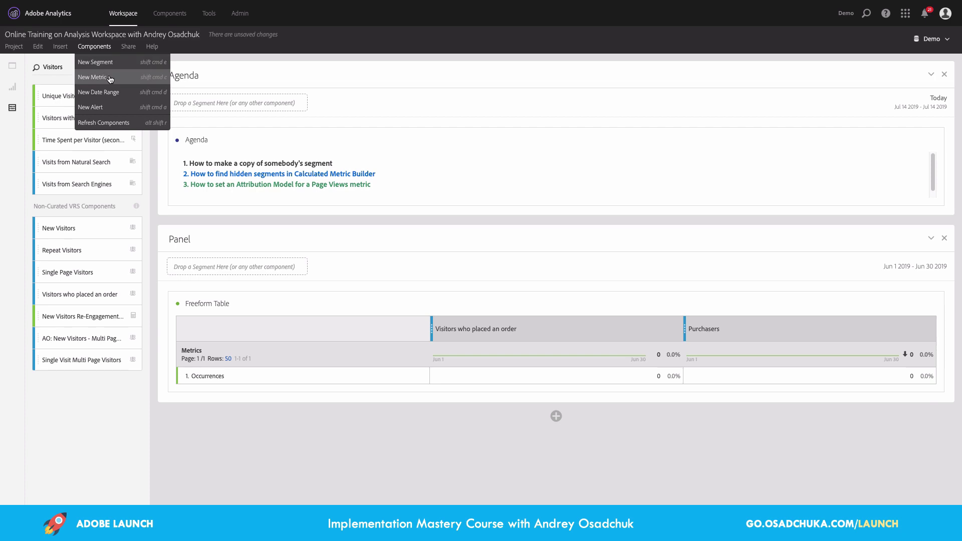
# Step: Draft a calculated metric of Visits filtered by the non-curated segment "Visitors who placed an order", and discard it
pyautogui.click(106, 76)
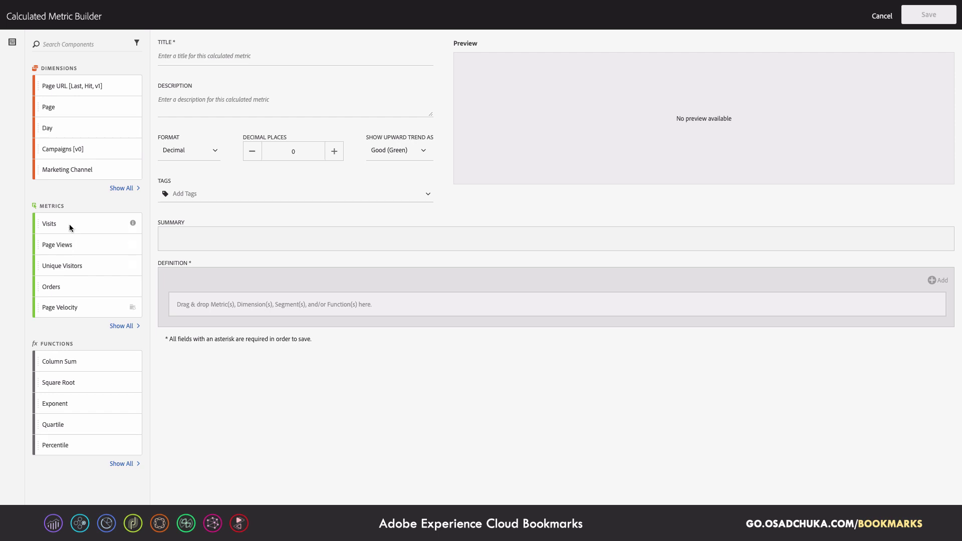
pyautogui.moveTo(70, 224); pyautogui.dragTo(233, 302)
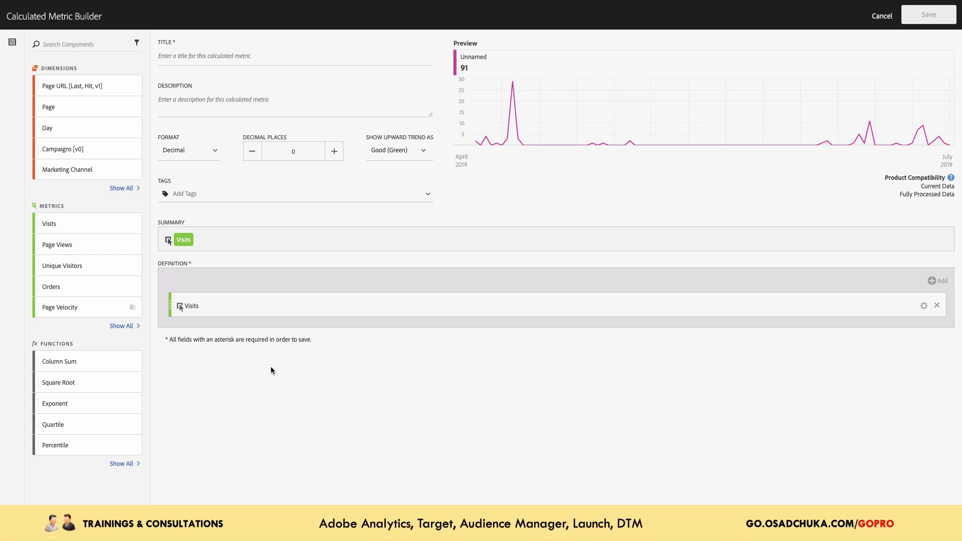
pyautogui.click(138, 45)
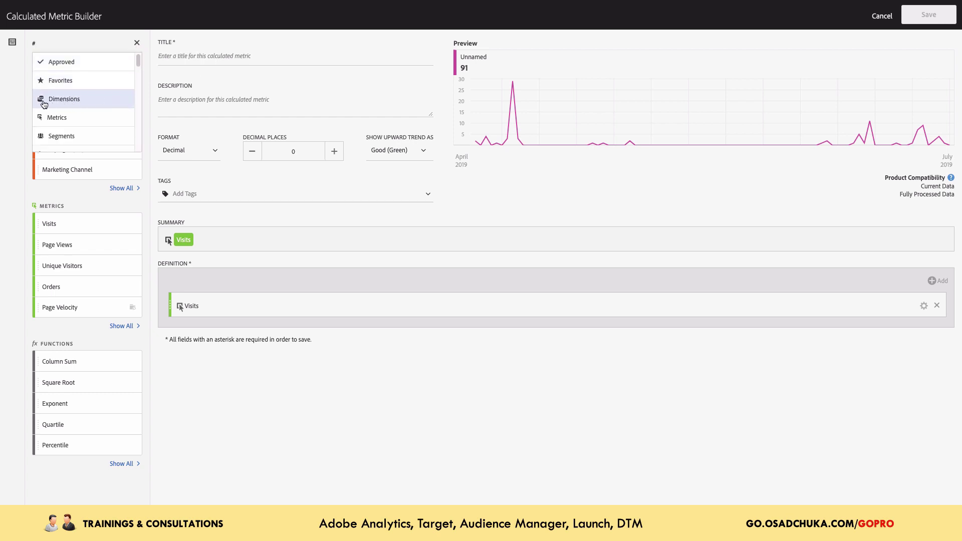
pyautogui.click(88, 138)
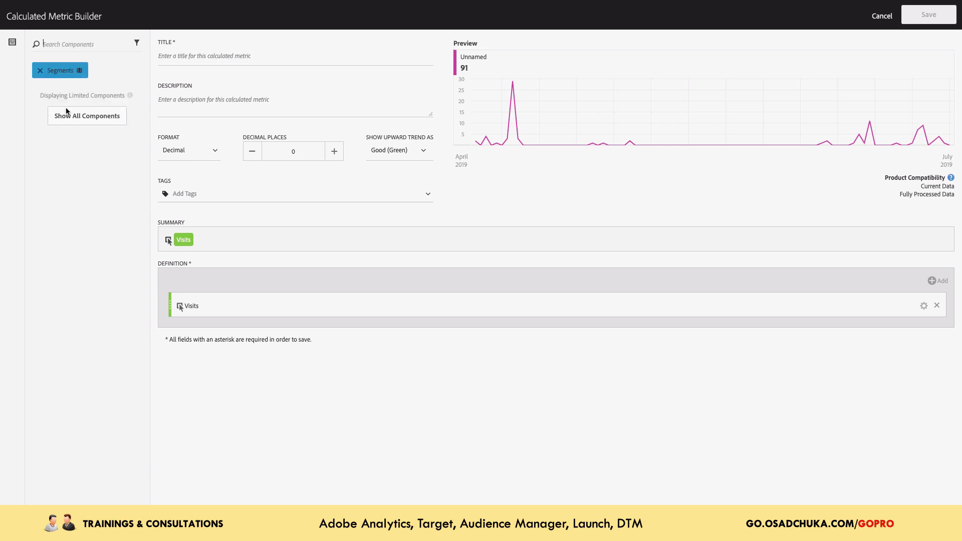
pyautogui.click(100, 124)
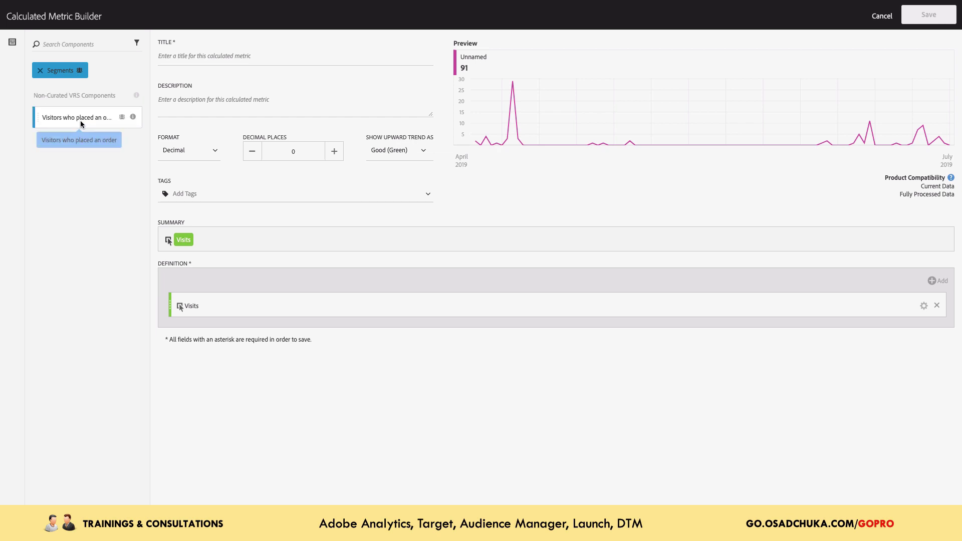
pyautogui.moveTo(68, 116); pyautogui.dragTo(200, 282)
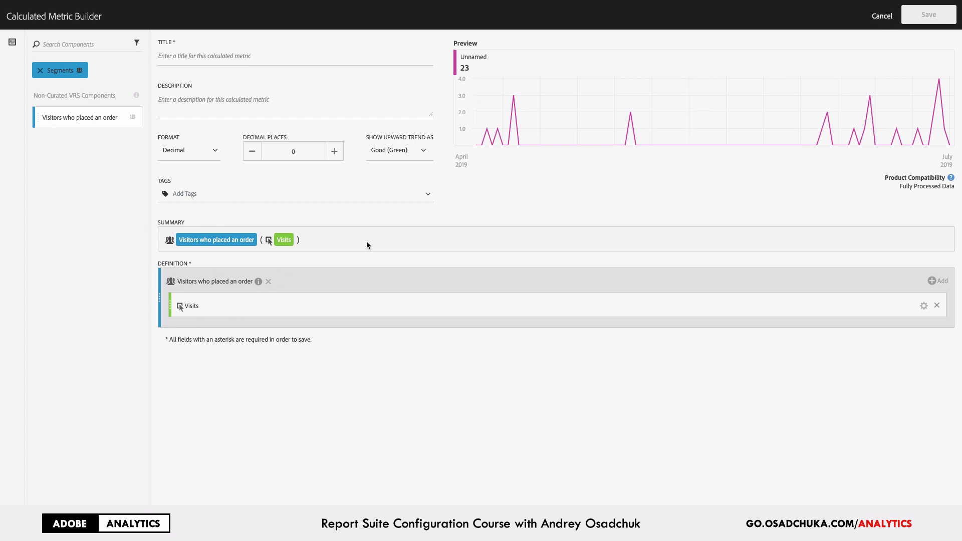
pyautogui.click(882, 16)
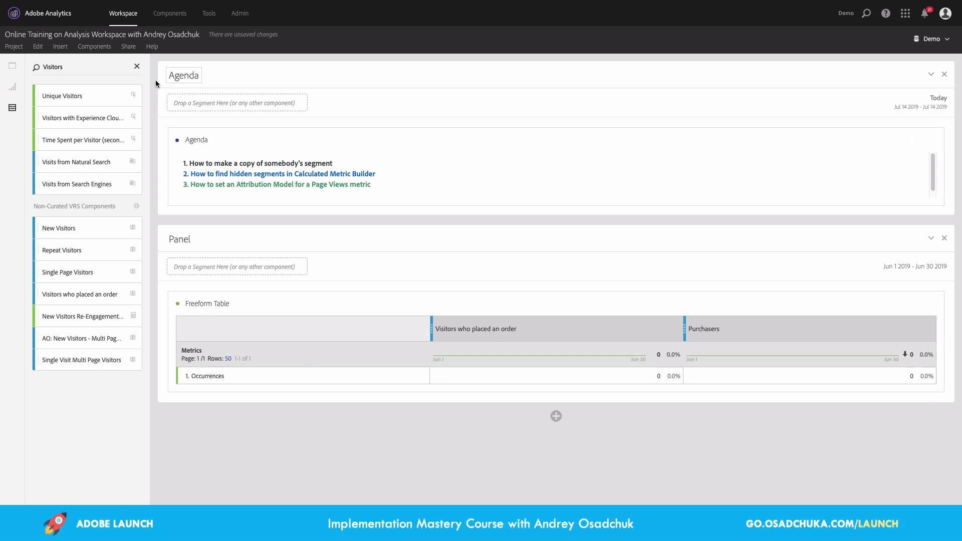
# Step: Draft a new calculated metric that divides Page Views by Visits
pyautogui.click(98, 48)
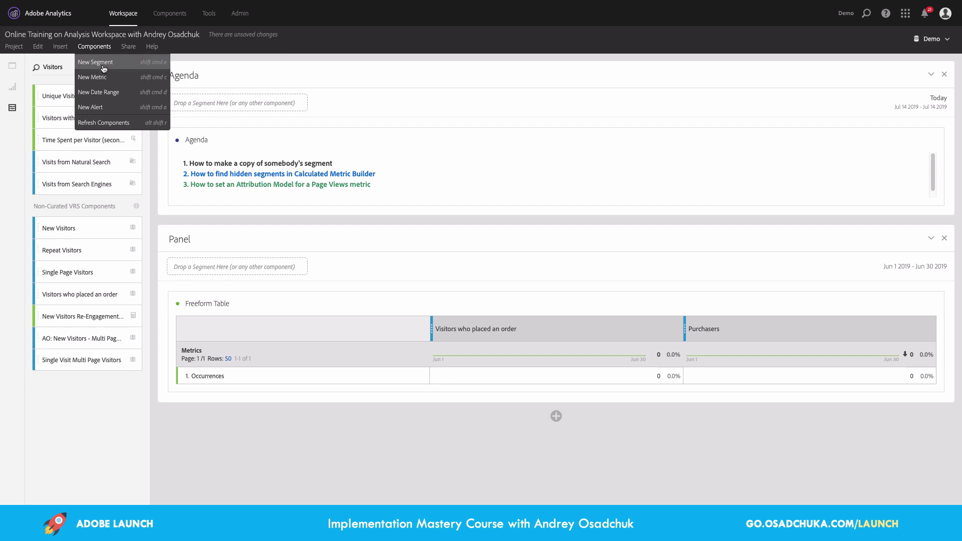
pyautogui.click(113, 78)
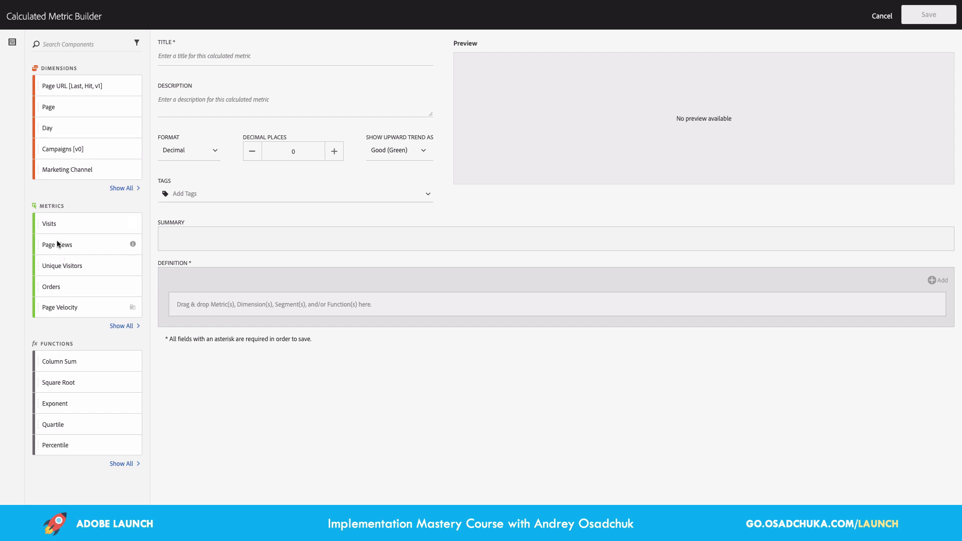
pyautogui.moveTo(55, 246); pyautogui.dragTo(253, 300)
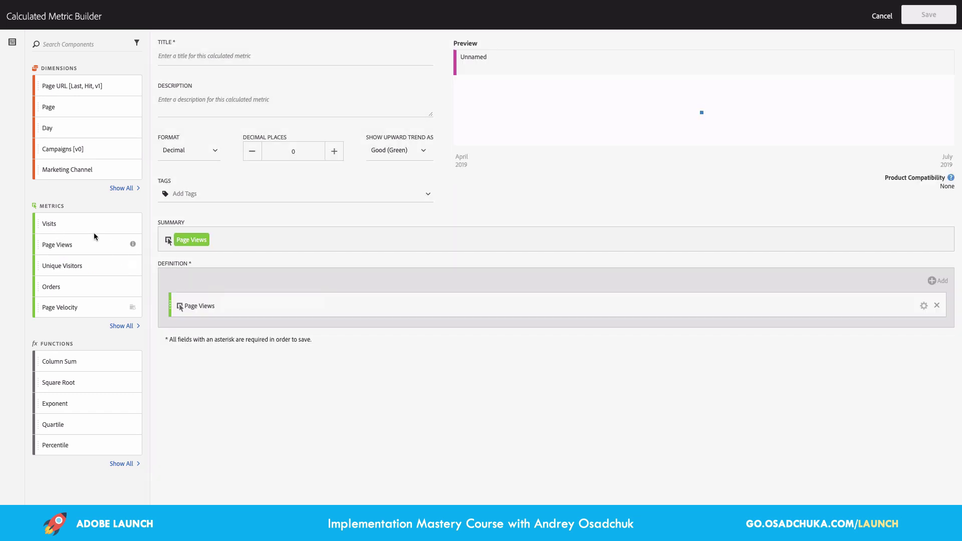
pyautogui.moveTo(95, 230); pyautogui.dragTo(223, 321)
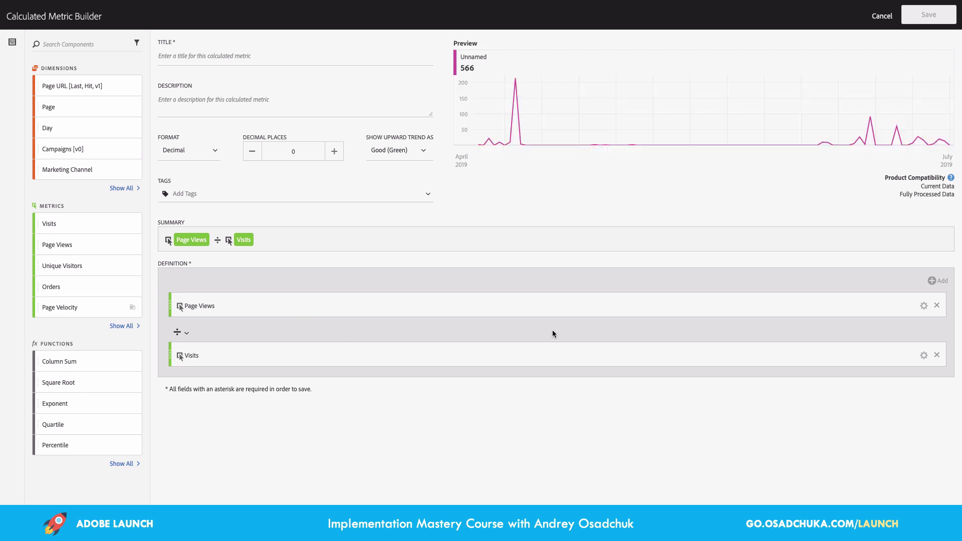
# Step: Examine the metric type and attribution settings of Page Views and Visits in the metric definition
pyautogui.click(925, 311)
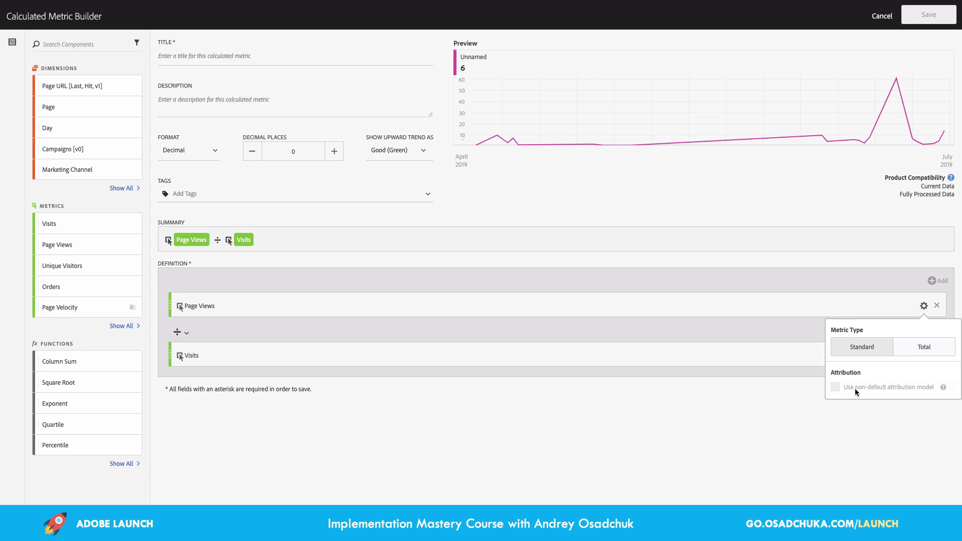
pyautogui.moveTo(943, 390)
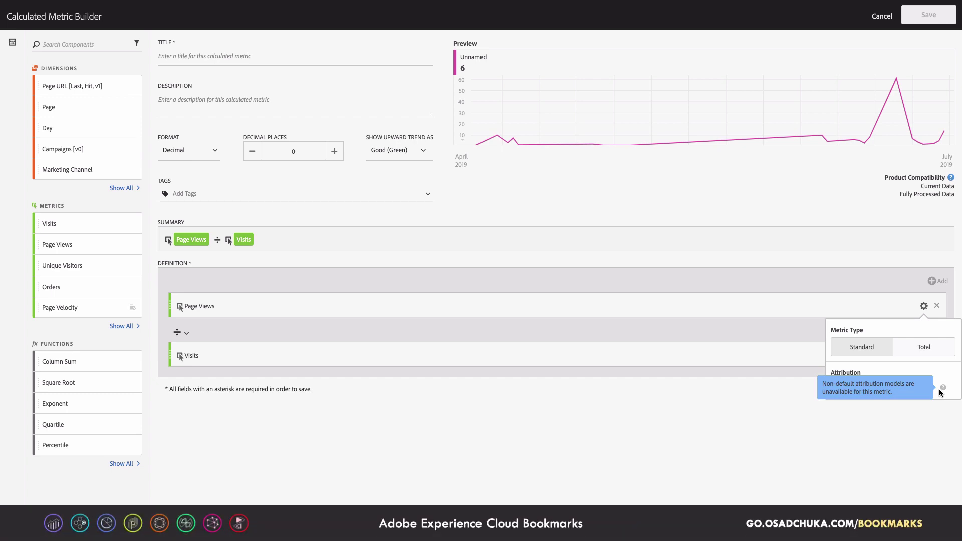
pyautogui.click(663, 319)
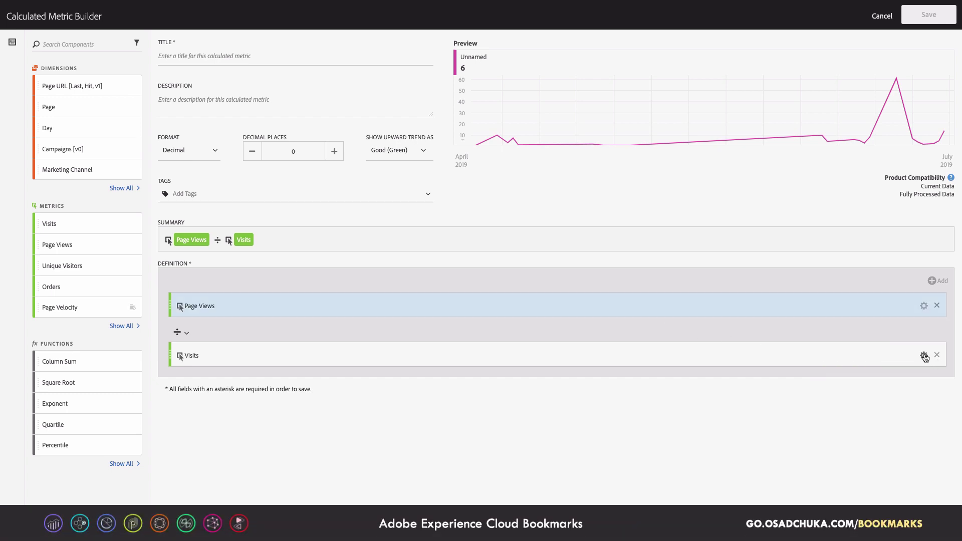
pyautogui.click(924, 356)
pyautogui.click(649, 331)
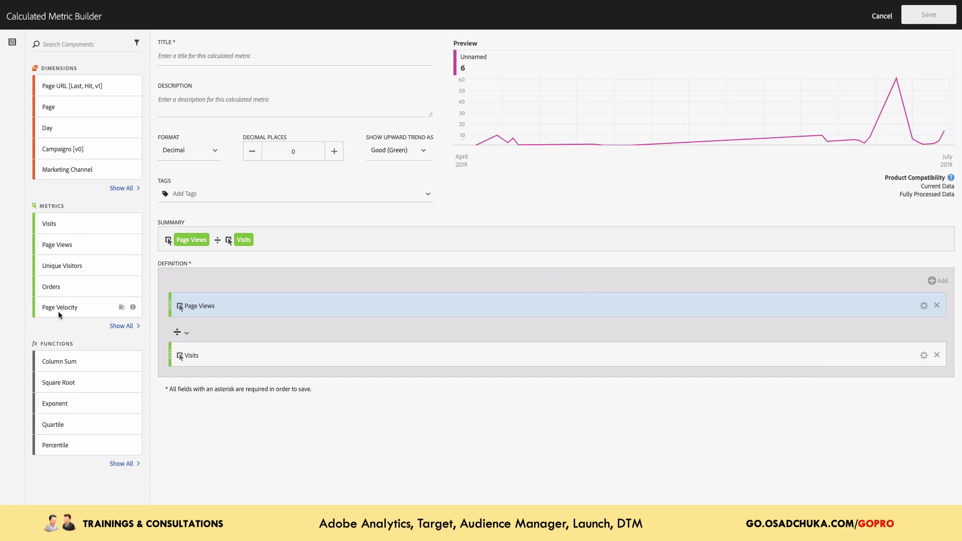
# Step: Search the metric builder's components for "velocity" and discard the draft calculated metric
pyautogui.click(86, 45)
pyautogui.write('velocity')
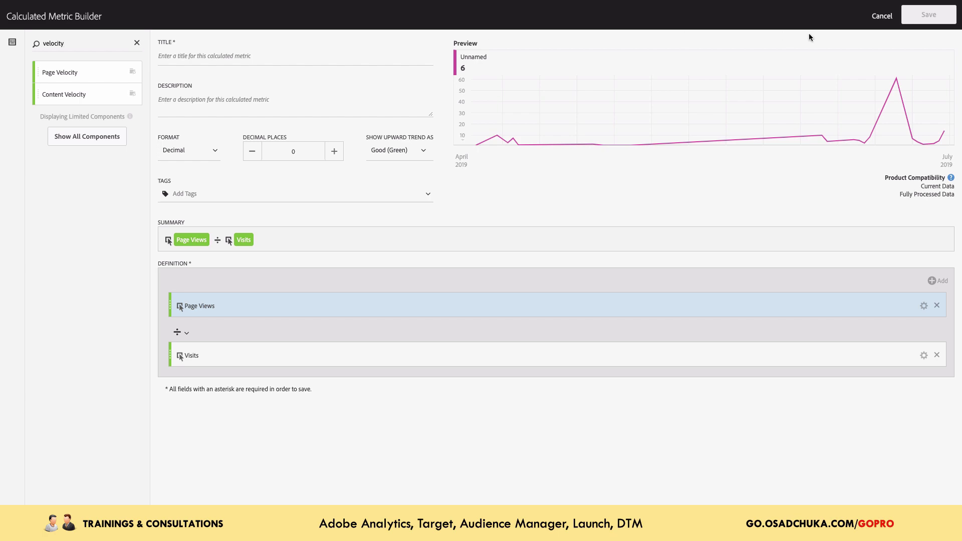
pyautogui.click(883, 16)
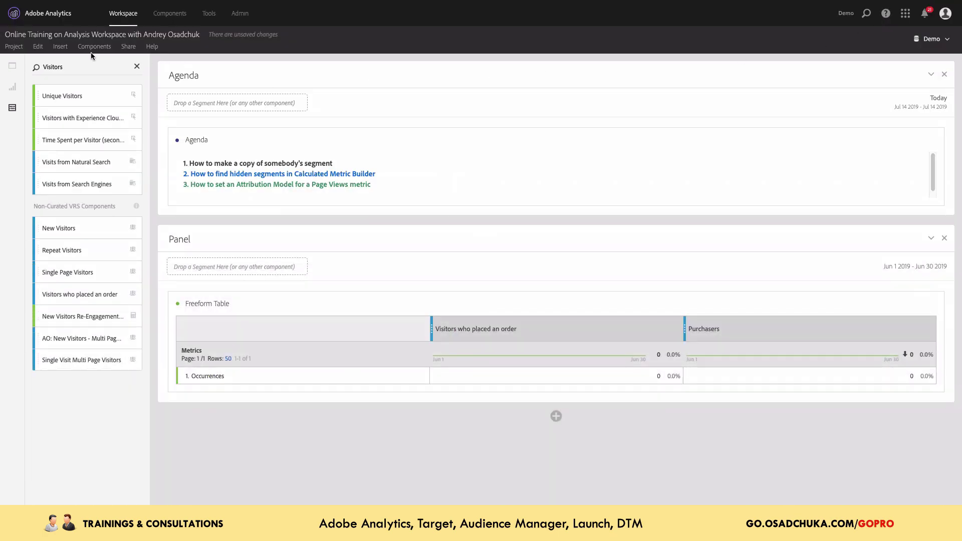
# Step: View the details of the Content Consumption web template among the new project templates, and leave without creating a project
pyautogui.click(20, 48)
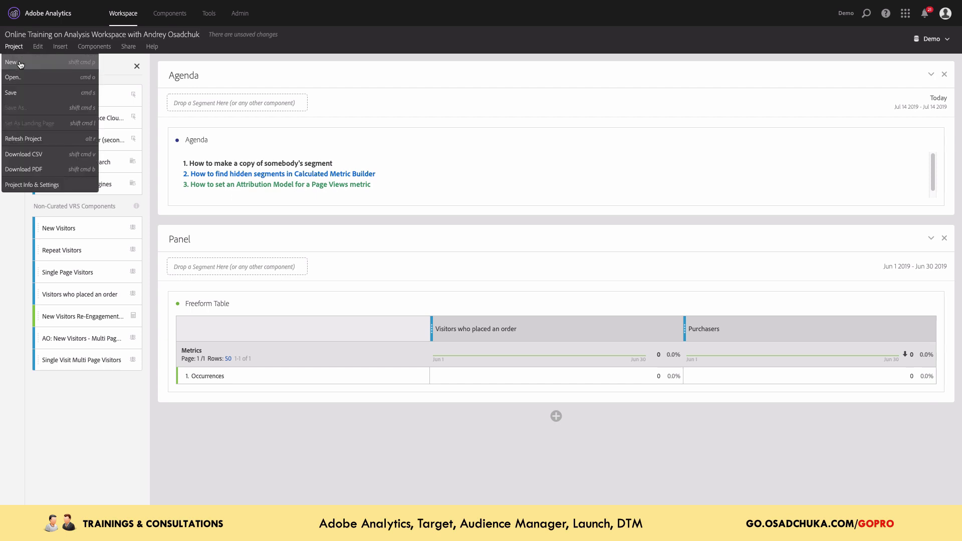
pyautogui.click(20, 63)
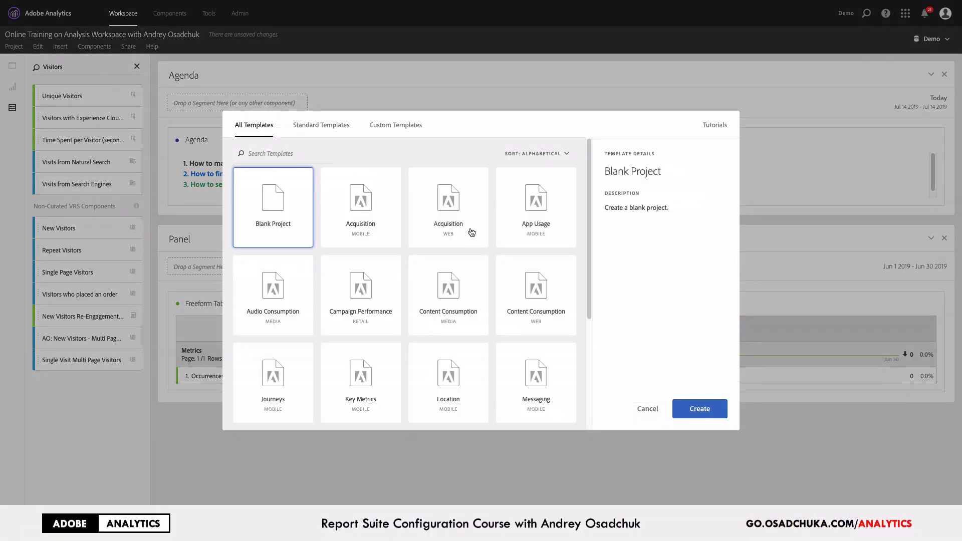
pyautogui.click(535, 297)
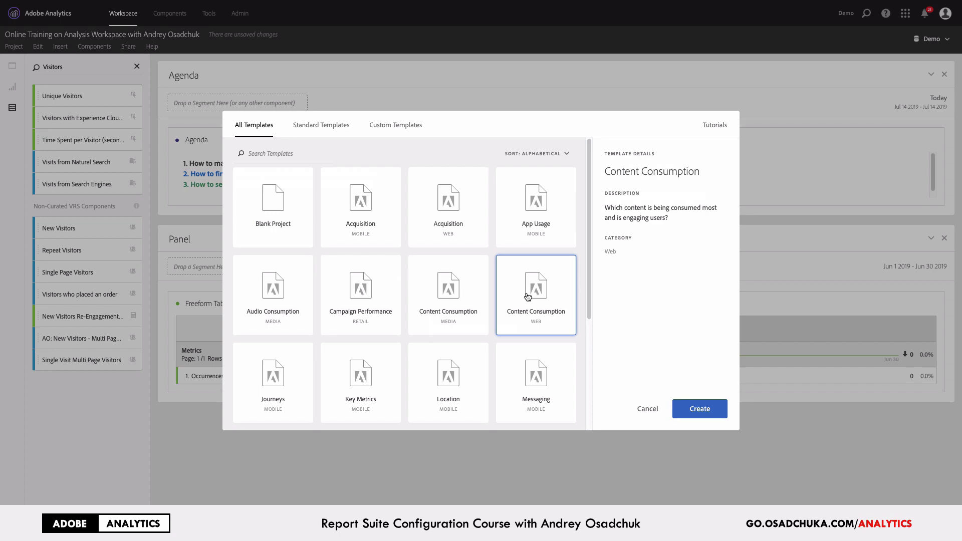
pyautogui.click(648, 408)
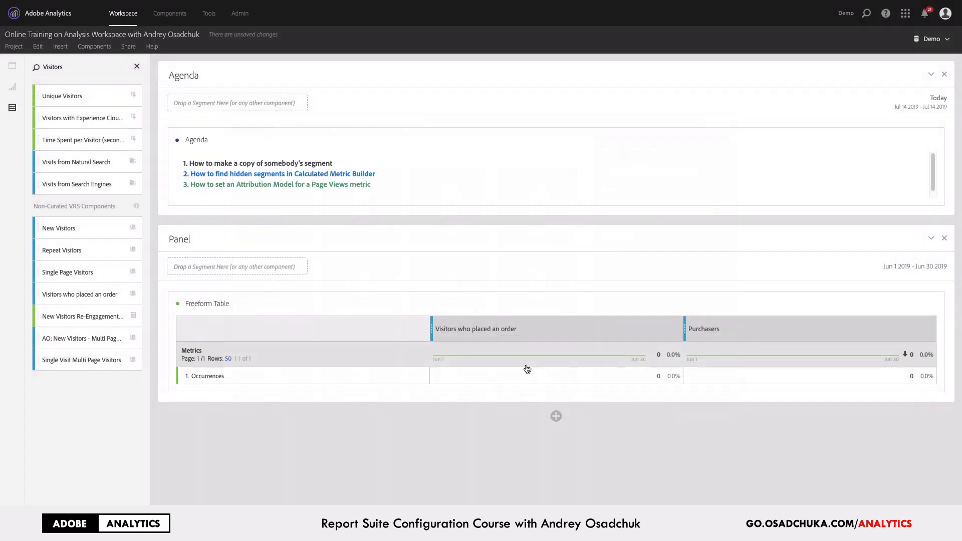
# Step: Clear the component search and add the Page Velocity metric as a row below Occurrences in the Freeform Table
pyautogui.click(137, 67)
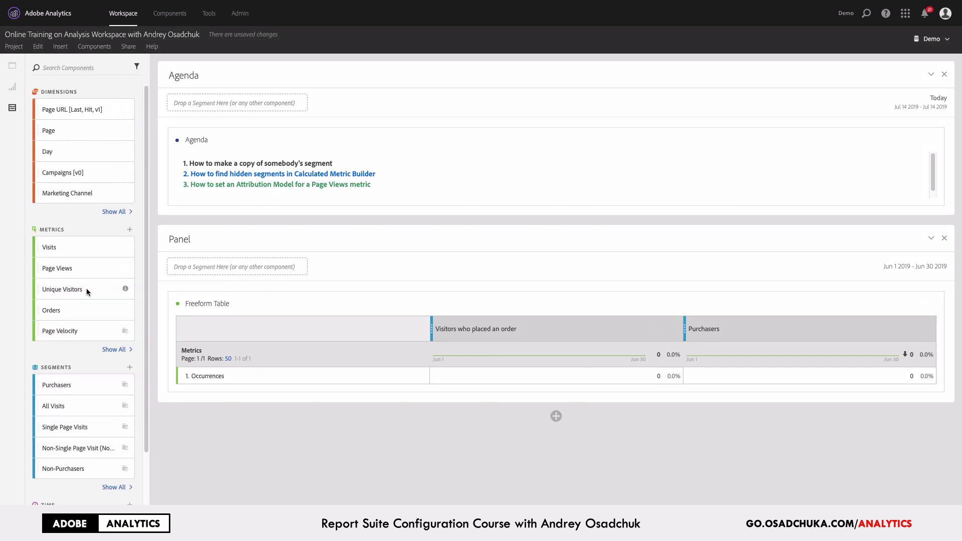
pyautogui.moveTo(68, 332); pyautogui.dragTo(303, 382)
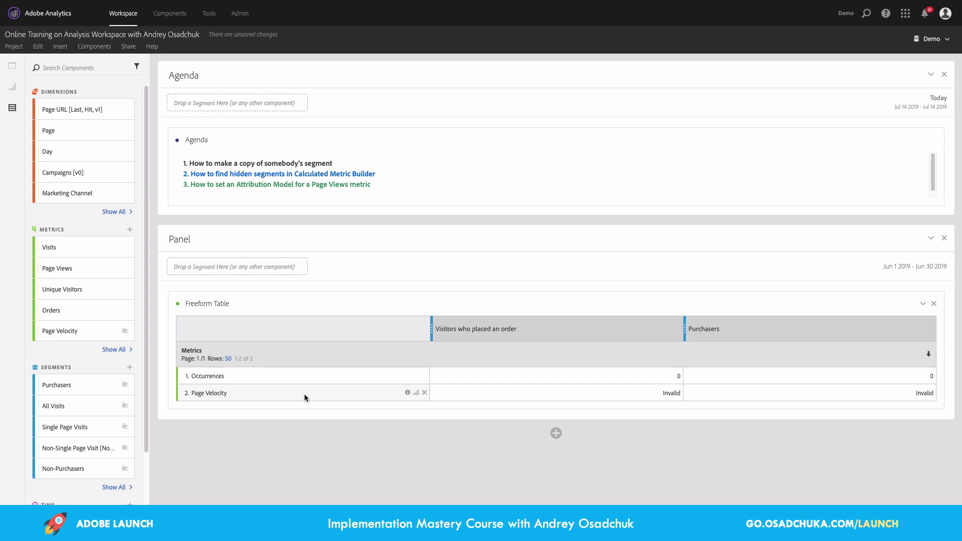
pyautogui.rightClick(305, 397)
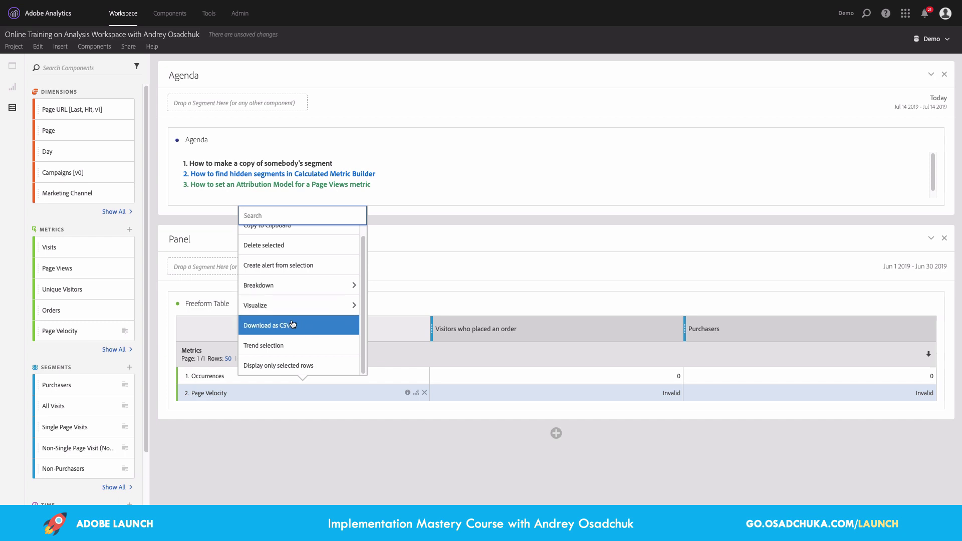
pyautogui.click(245, 431)
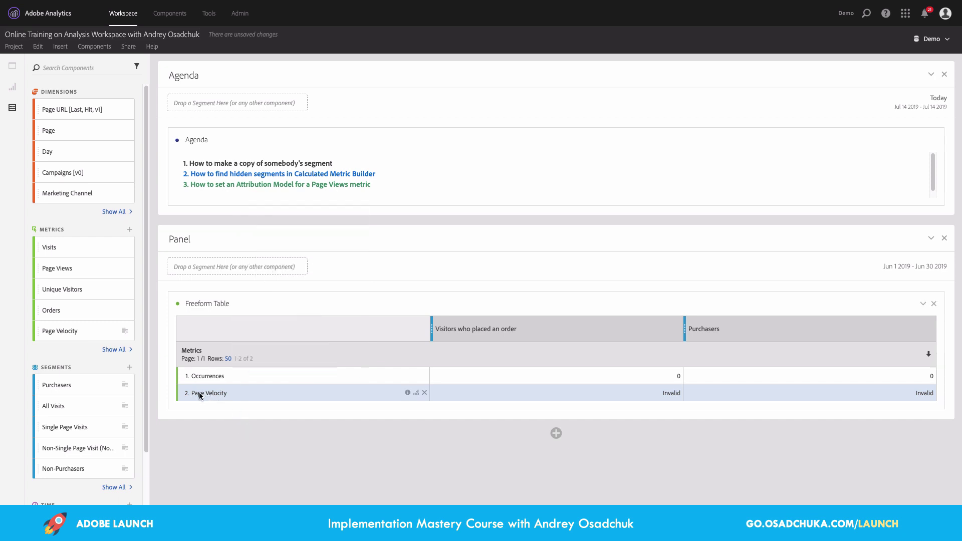
pyautogui.click(240, 391)
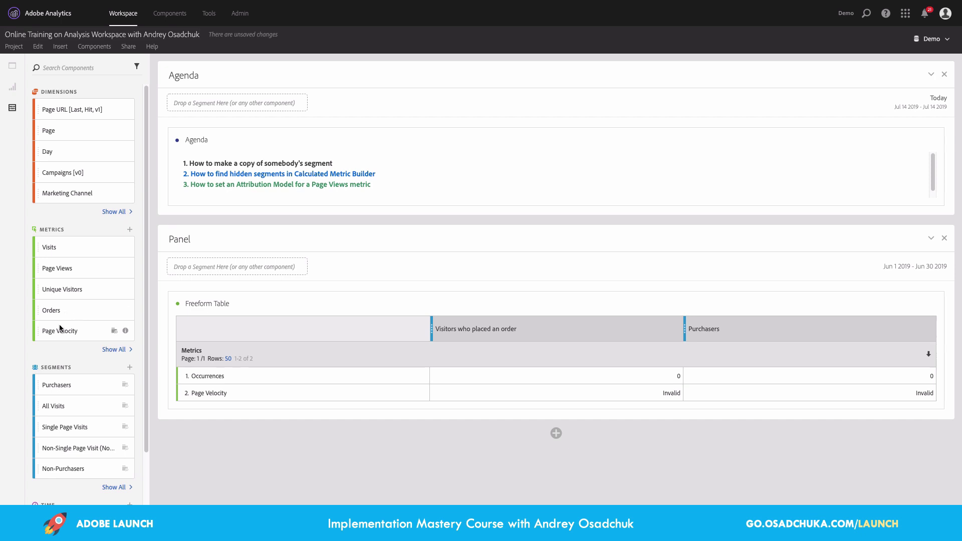
# Step: Add Page Velocity as the first column of the Freeform Table and open that column in the Calculated Metric Builder
pyautogui.moveTo(65, 331); pyautogui.dragTo(431, 331)
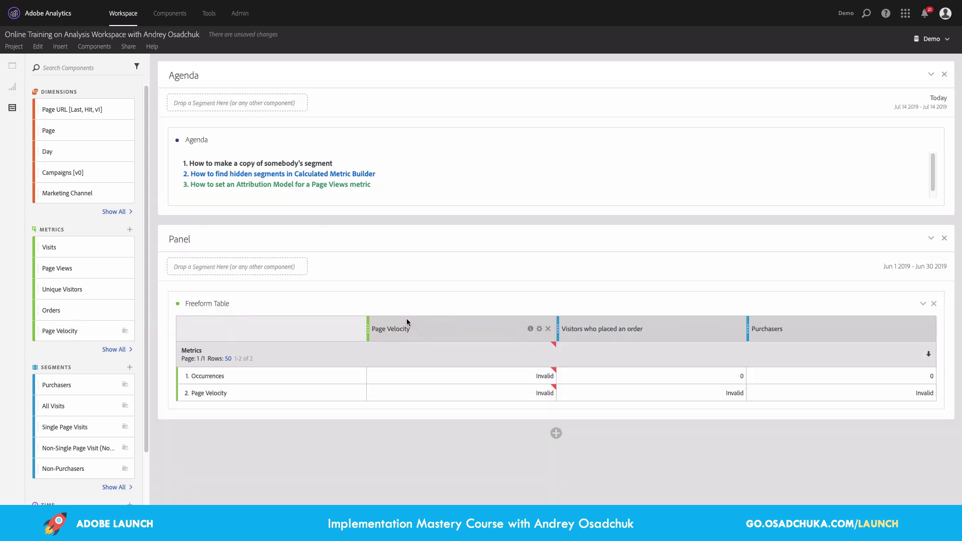
pyautogui.rightClick(450, 329)
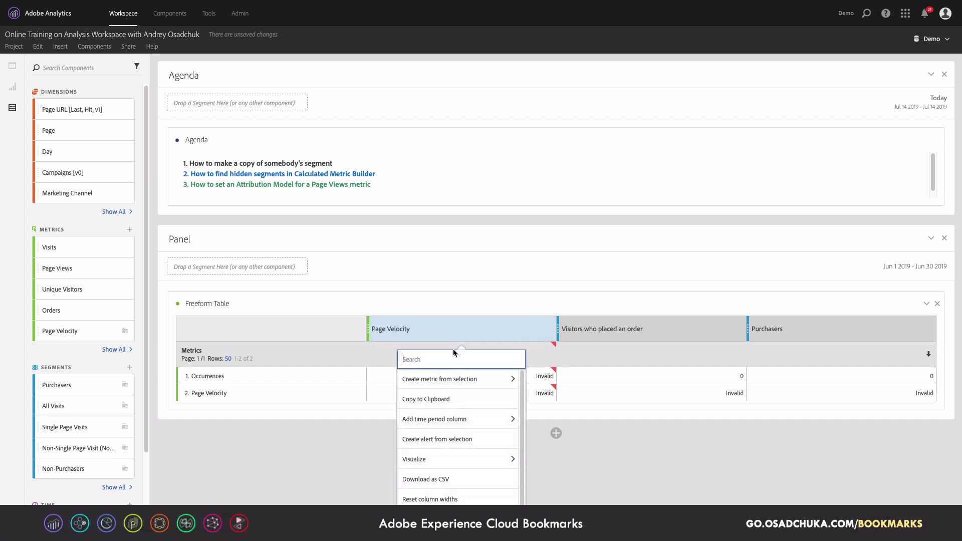
pyautogui.click(470, 382)
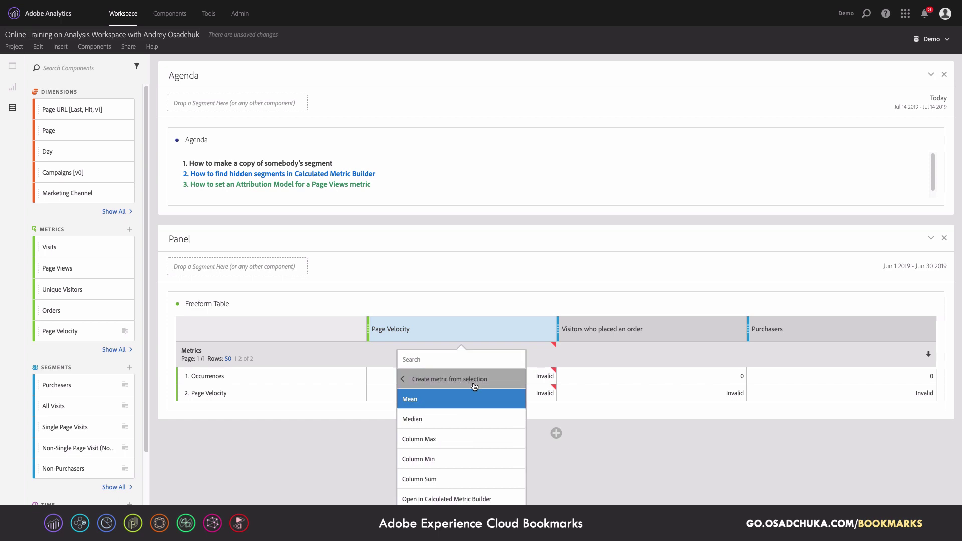
pyautogui.click(468, 501)
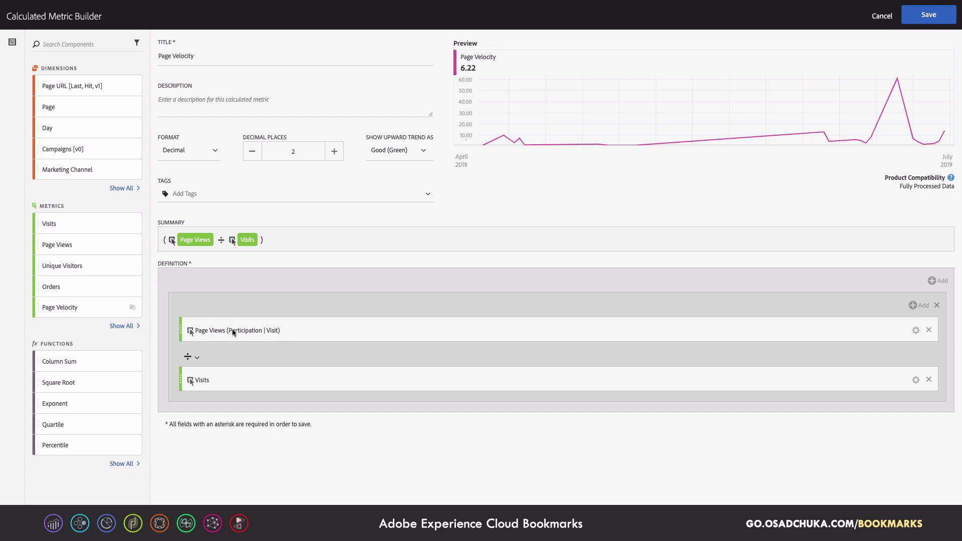
# Step: Set the Page Views attribution model in the metric definition to First Touch with a Visitor (Reporting Window) lookback
pyautogui.click(916, 330)
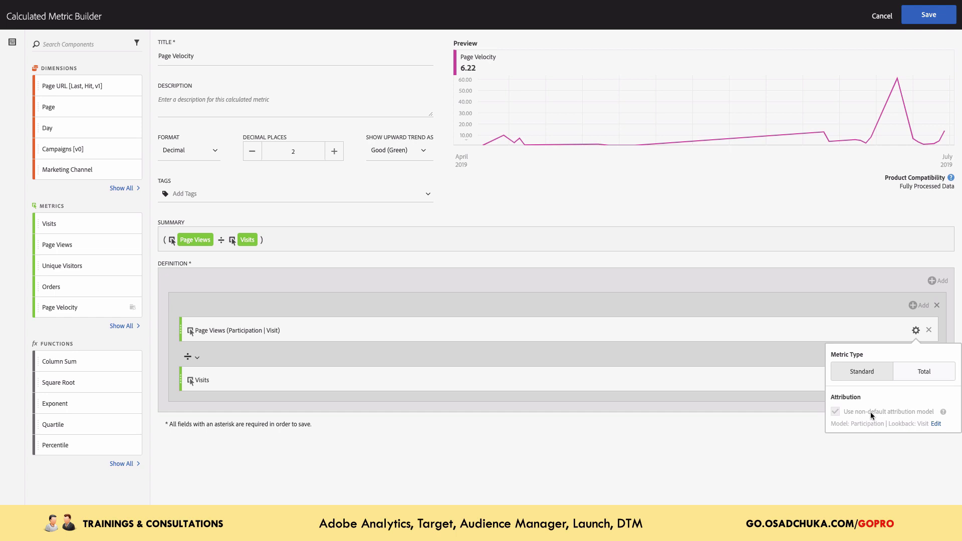
pyautogui.click(937, 425)
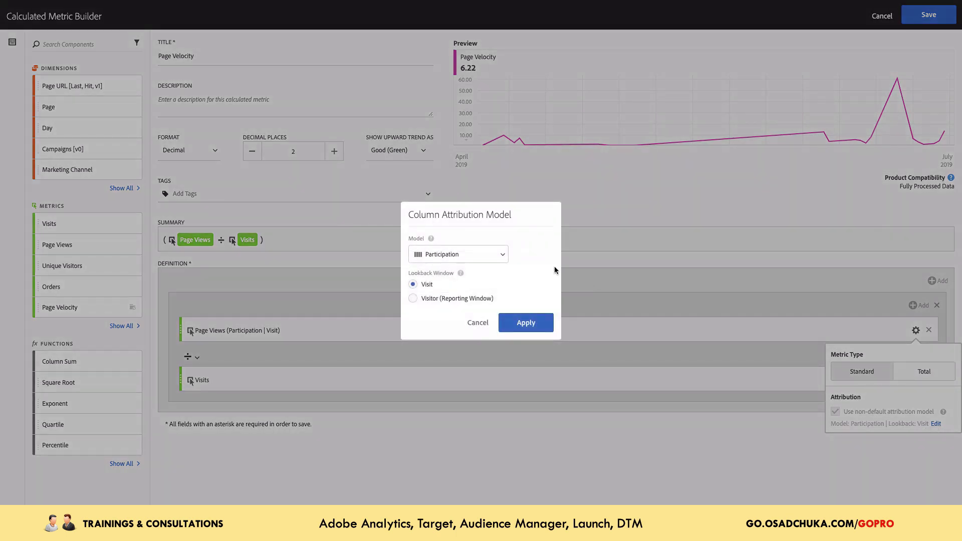
pyautogui.click(501, 259)
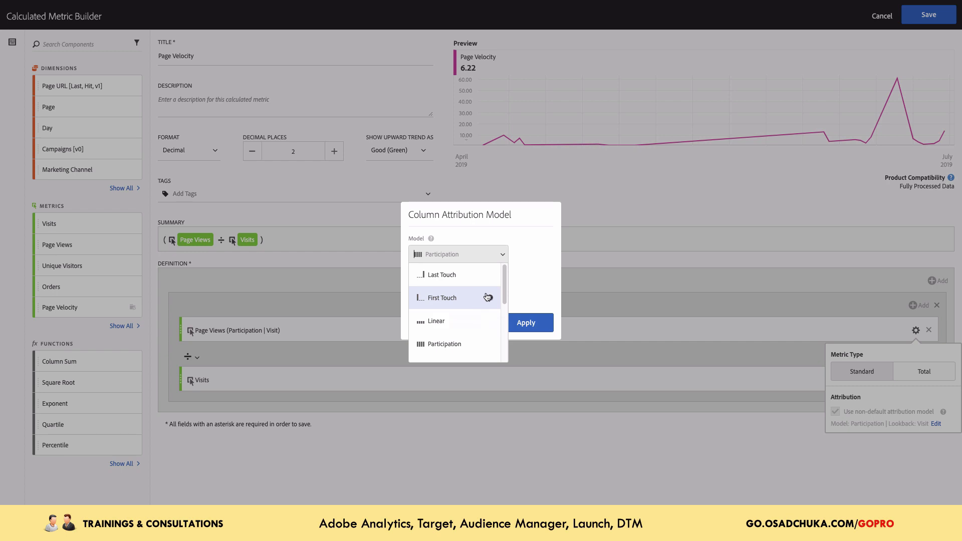
pyautogui.moveTo(503, 283); pyautogui.dragTo(492, 247)
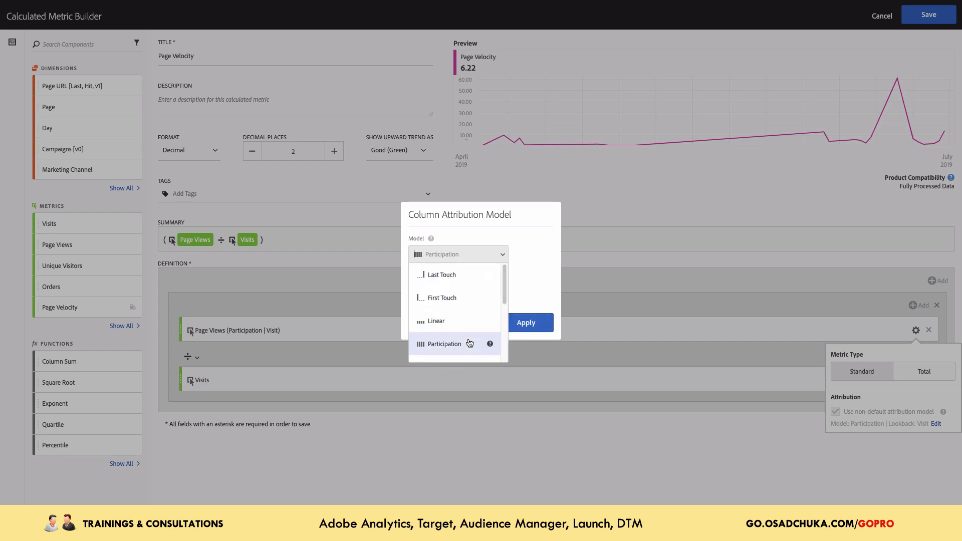
pyautogui.click(442, 297)
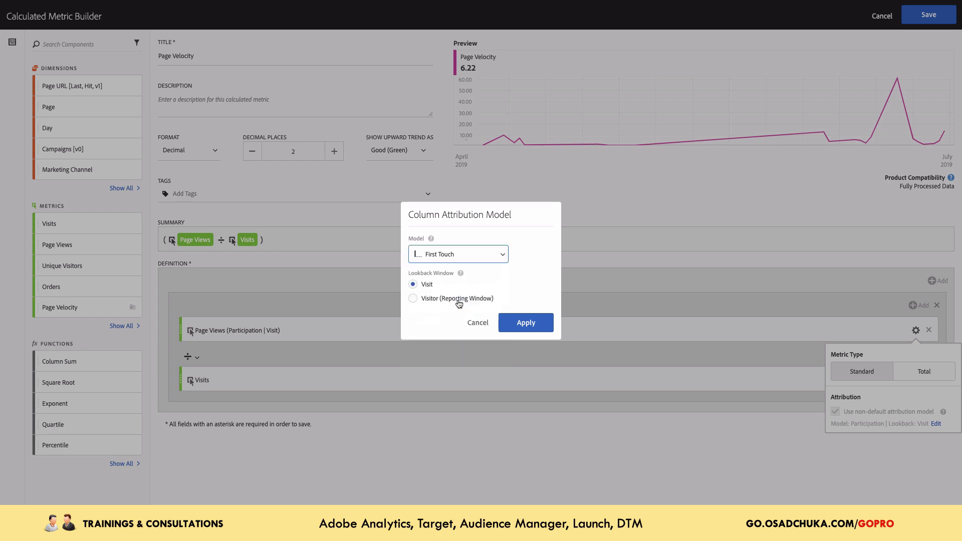
pyautogui.click(457, 299)
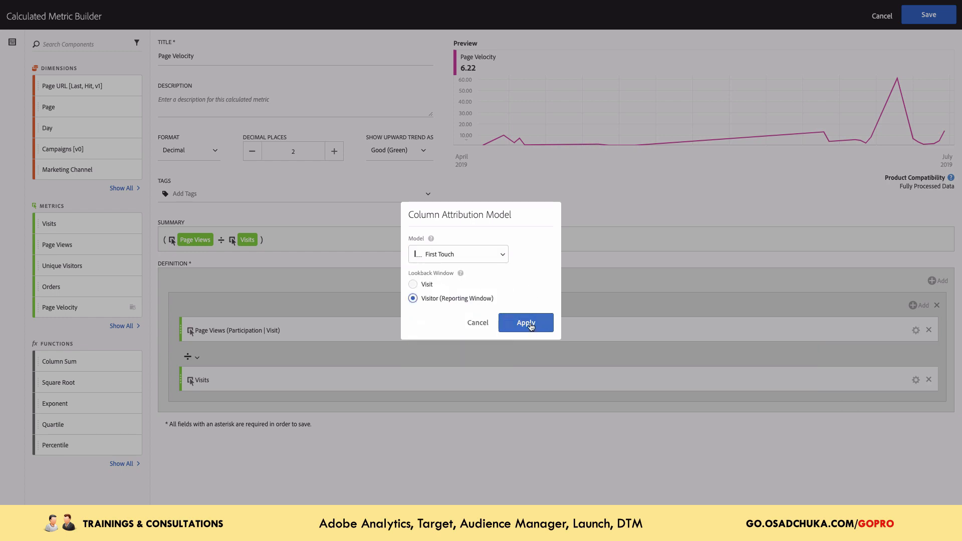
pyautogui.click(526, 323)
# Step: Reduce the metric definition to Page Views alone by removing the container with Visits, and discard the changes
pyautogui.moveTo(287, 330); pyautogui.dragTo(273, 284)
pyautogui.click(939, 355)
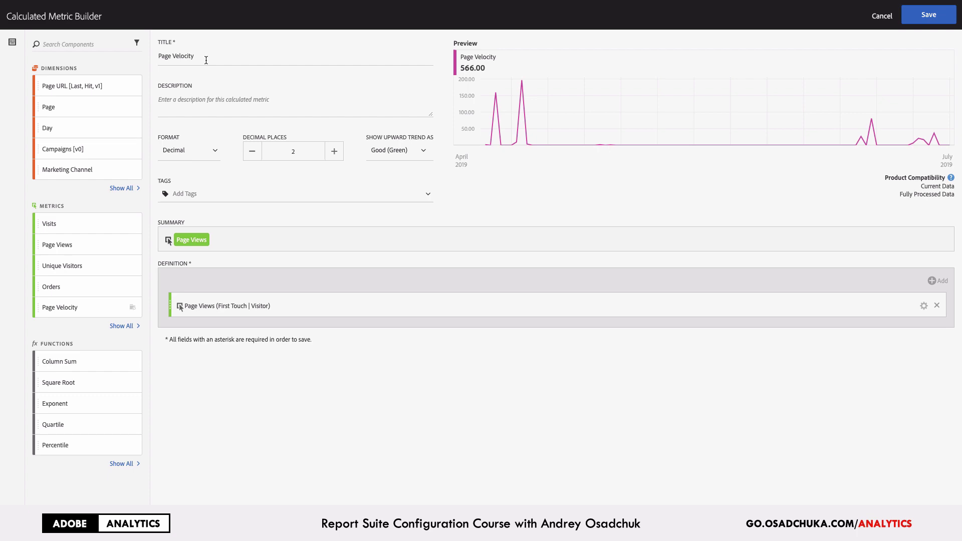
pyautogui.click(882, 17)
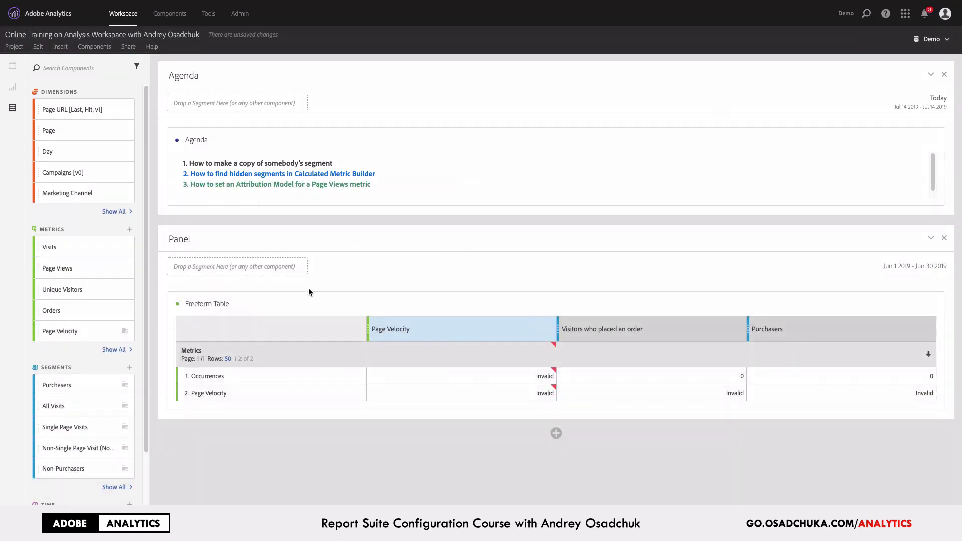